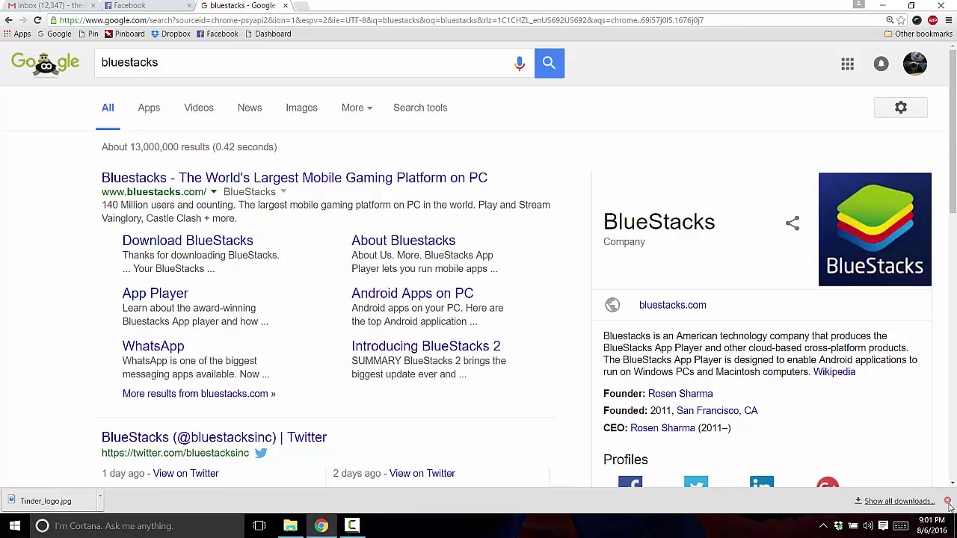
Dismiss the downloads bar and open the official BlueStacks website from the search results
{"action": "left_click", "coordinate": [949, 500]}
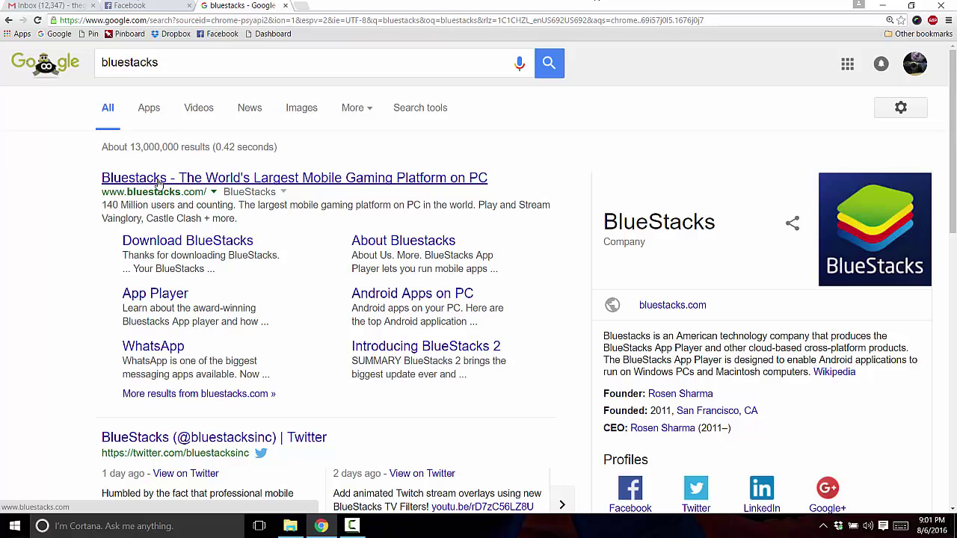
{"action": "left_click", "coordinate": [158, 179]}
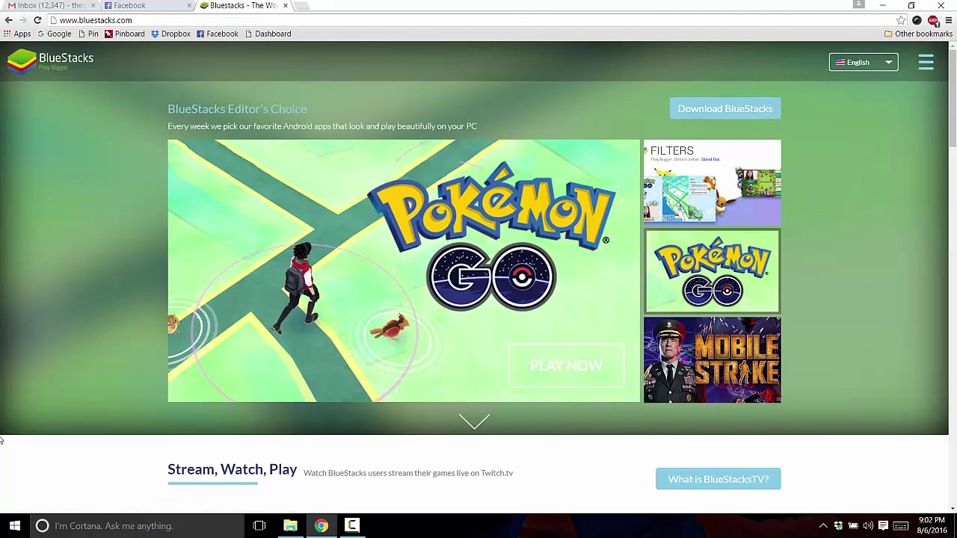
Launch the installed BlueStacks app and show its Android home screen in a maximized window
{"action": "left_click", "coordinate": [14, 526]}
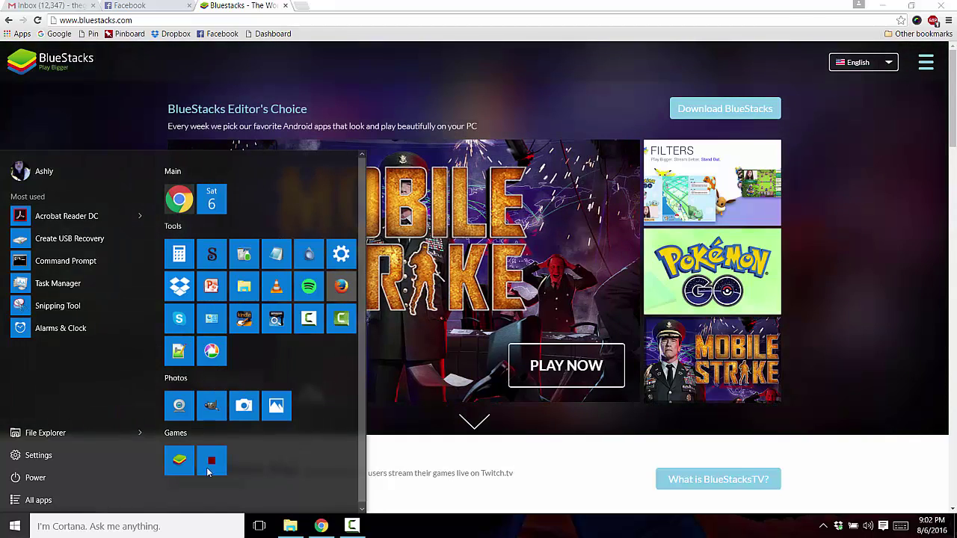
{"action": "left_click", "coordinate": [180, 460]}
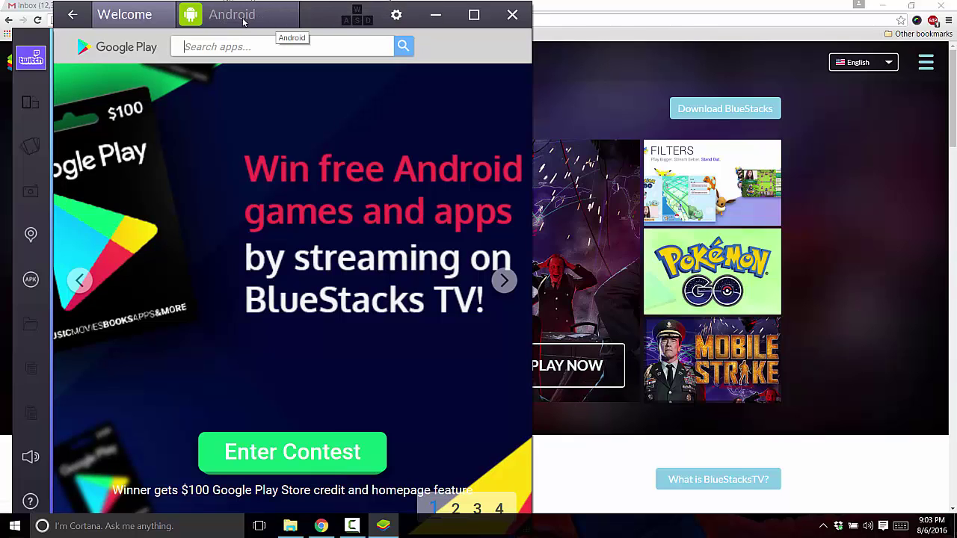
{"action": "left_click", "coordinate": [240, 17]}
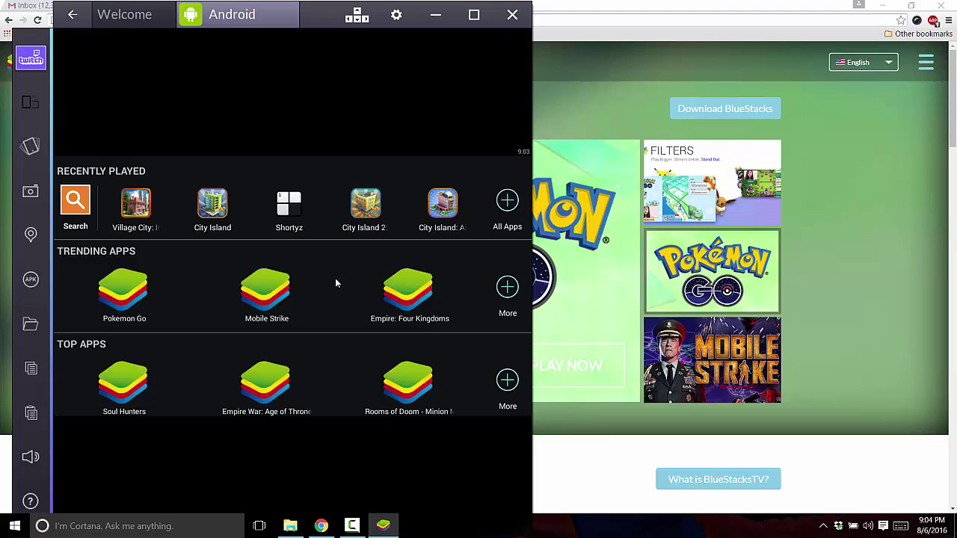
{"action": "left_click", "coordinate": [473, 14]}
Open the Android settings and examine the existing Google account's sync page and its account options
{"action": "left_click", "coordinate": [882, 136]}
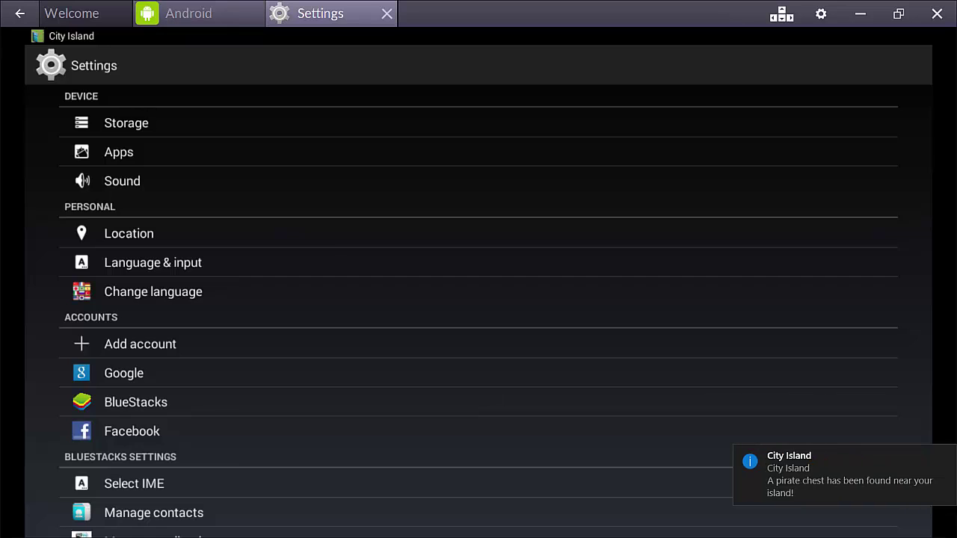
{"action": "mouse_move", "coordinate": [949, 467]}
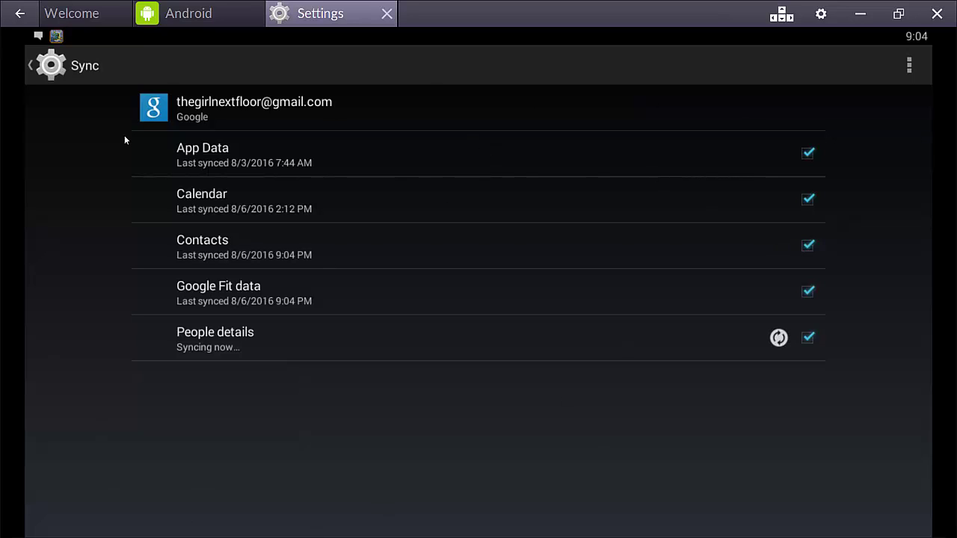
{"action": "left_click", "coordinate": [909, 66]}
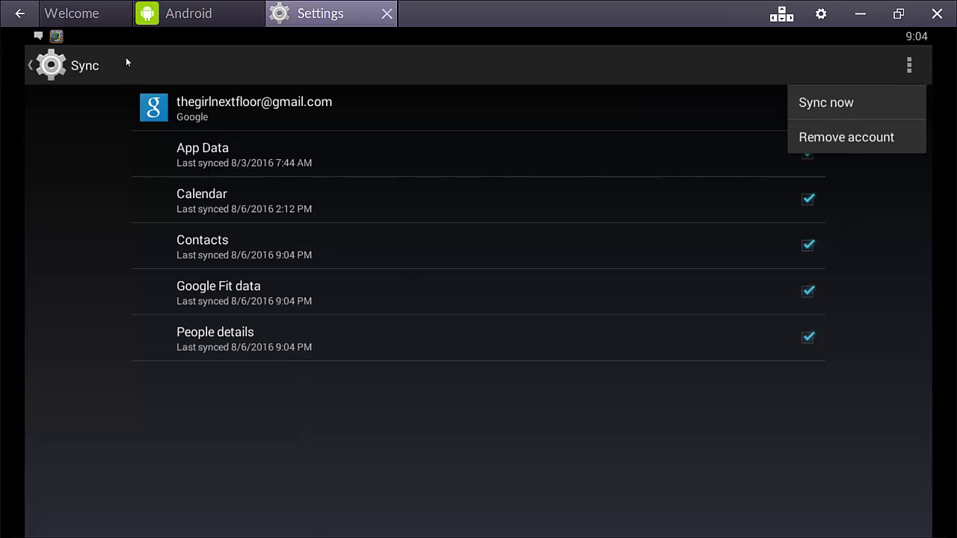
{"action": "left_click", "coordinate": [68, 301]}
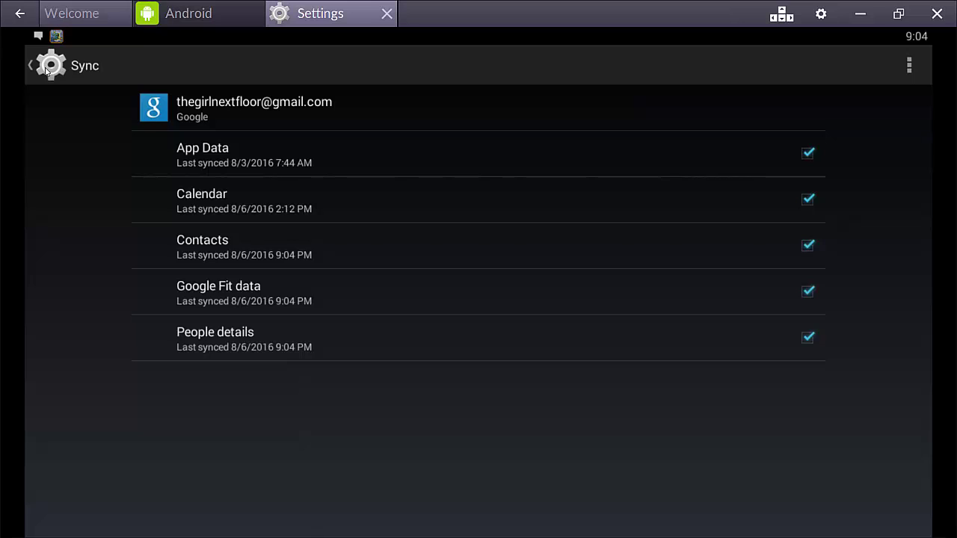
{"action": "left_click", "coordinate": [40, 69]}
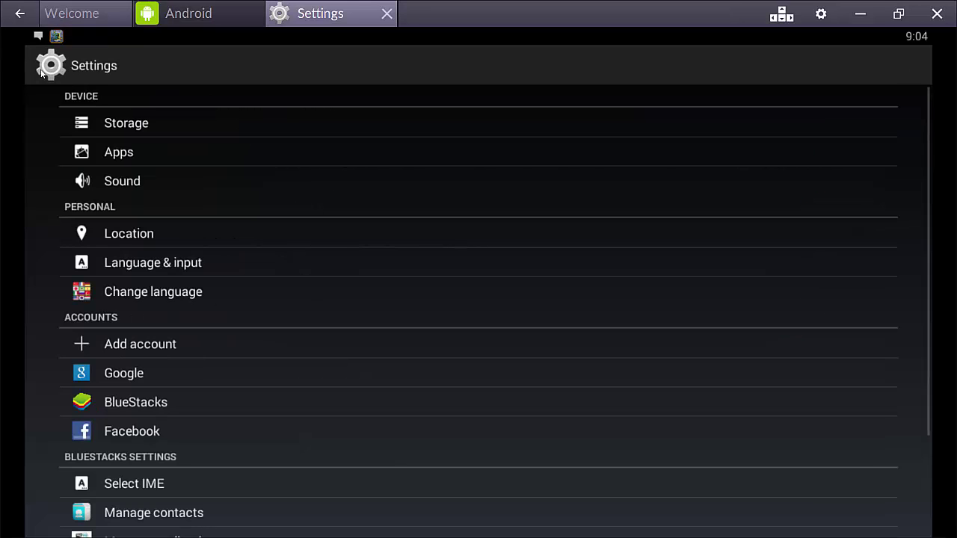
View the start page for adding a Google account and close the settings without signing in
{"action": "left_click", "coordinate": [155, 345]}
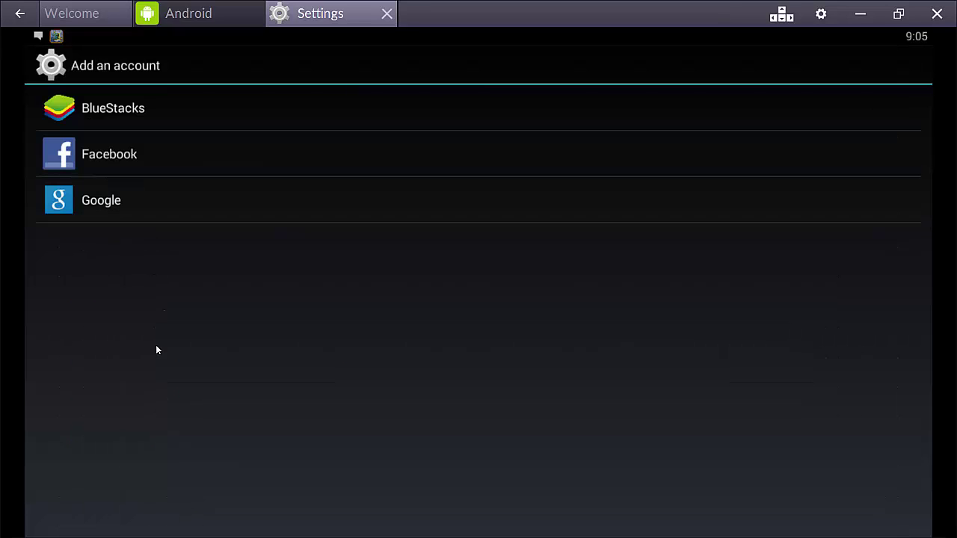
{"action": "left_click", "coordinate": [98, 203]}
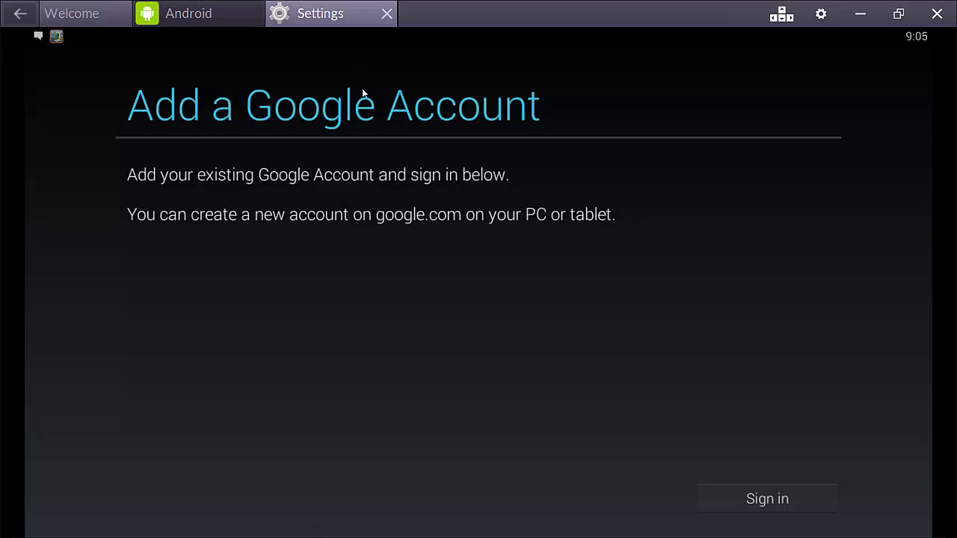
{"action": "left_click", "coordinate": [386, 15]}
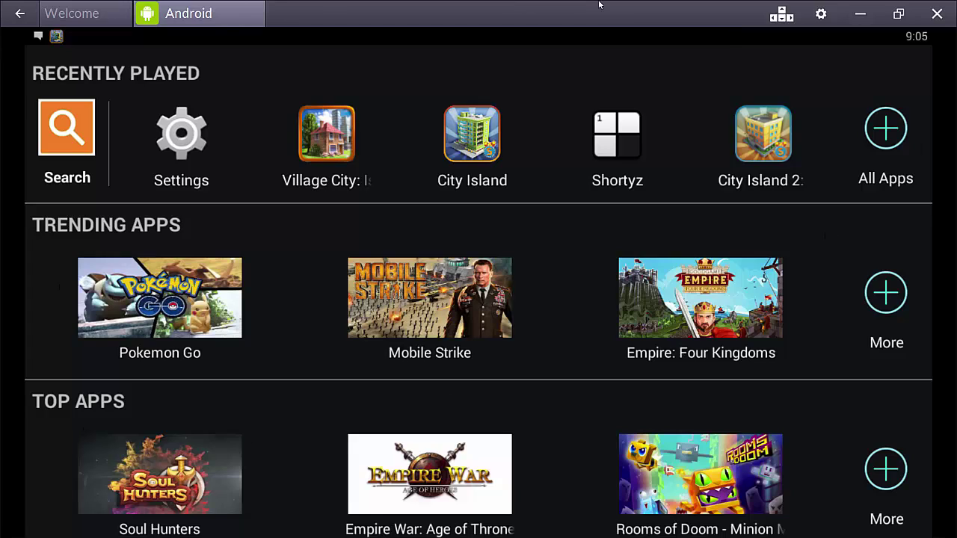
Search the apps for "fake gps" and install Fake GPS location by Lexa, accepting its access permissions
{"action": "left_click", "coordinate": [76, 125]}
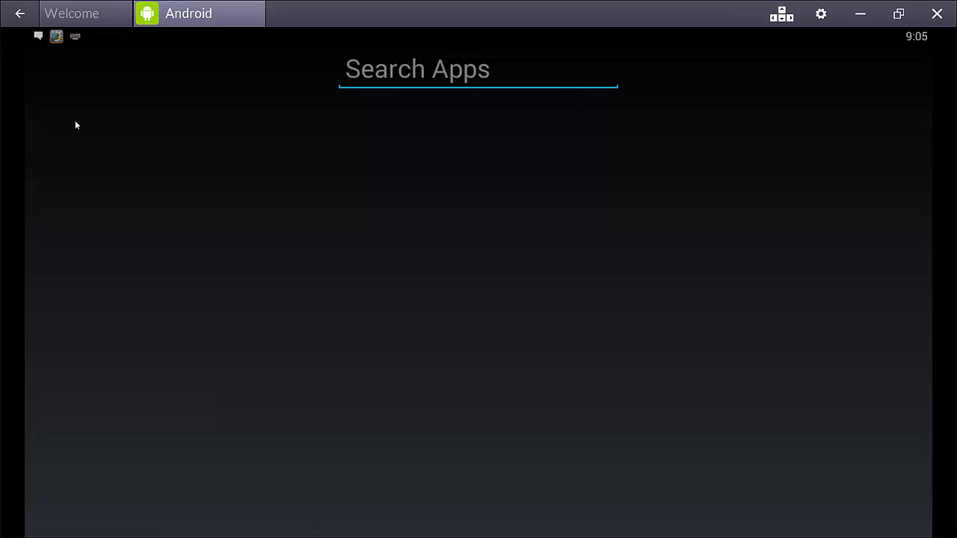
{"action": "type", "text": "fake gps"}
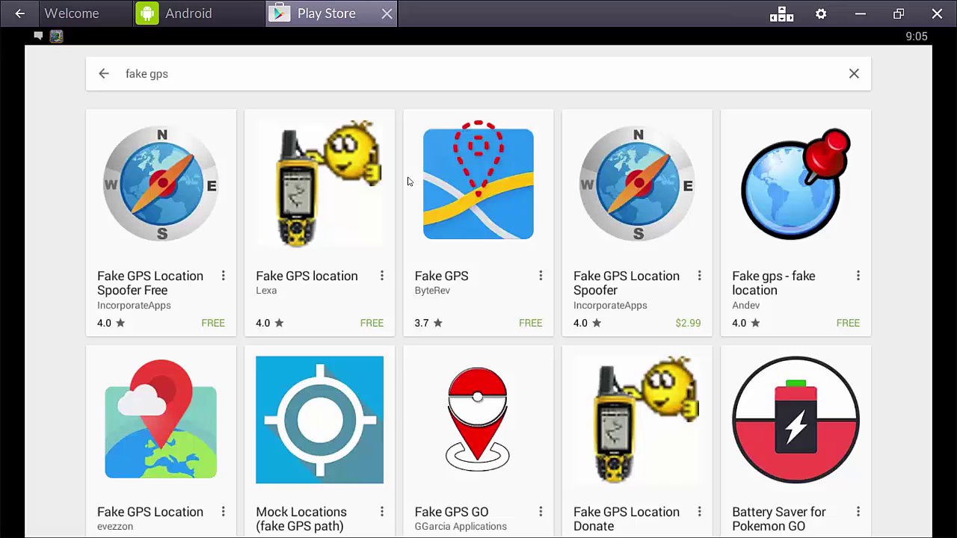
{"action": "left_click", "coordinate": [298, 134]}
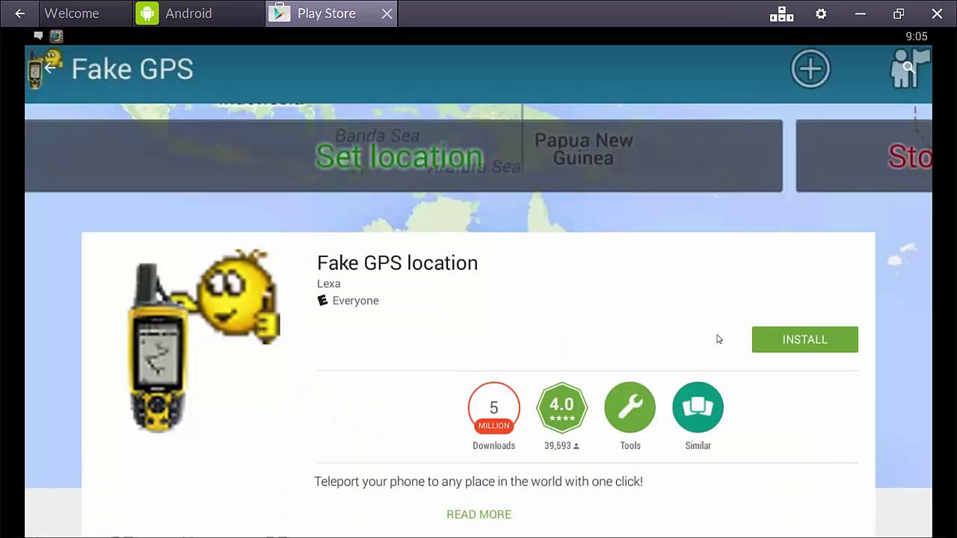
{"action": "left_click", "coordinate": [837, 348]}
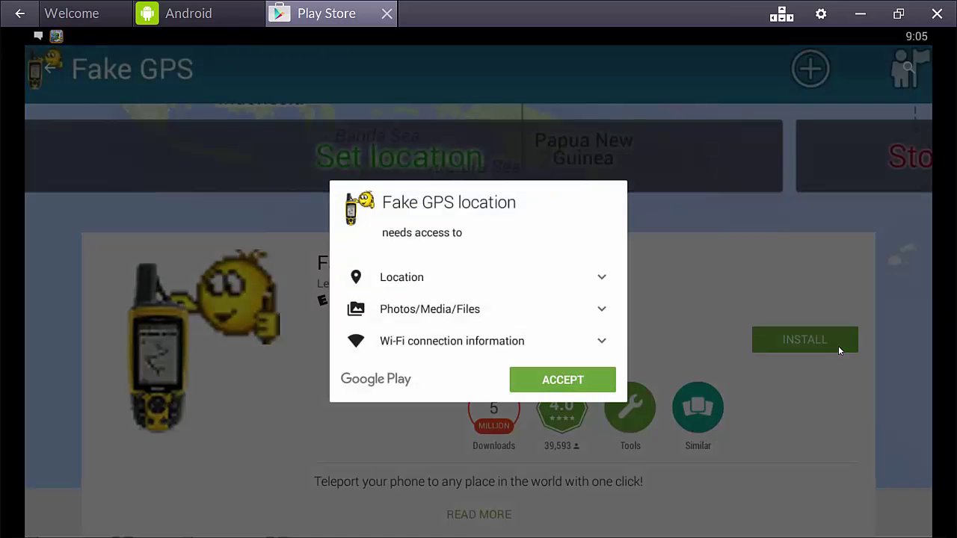
{"action": "left_click", "coordinate": [543, 384]}
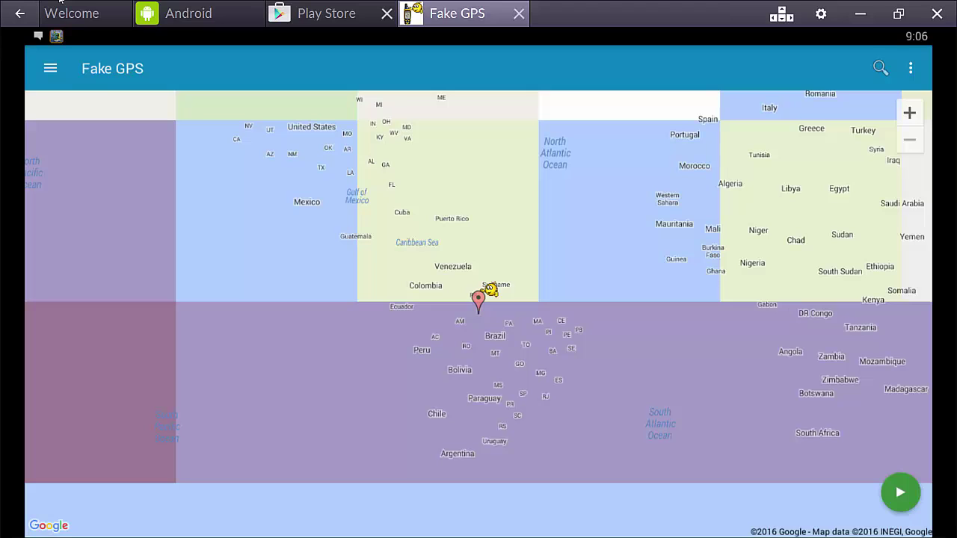
Set the fake location to a spot just south of Portland, Oregon, start it and close Fake GPS
{"action": "left_click_drag", "start_coordinate": [443, 326], "coordinate": [463, 422]}
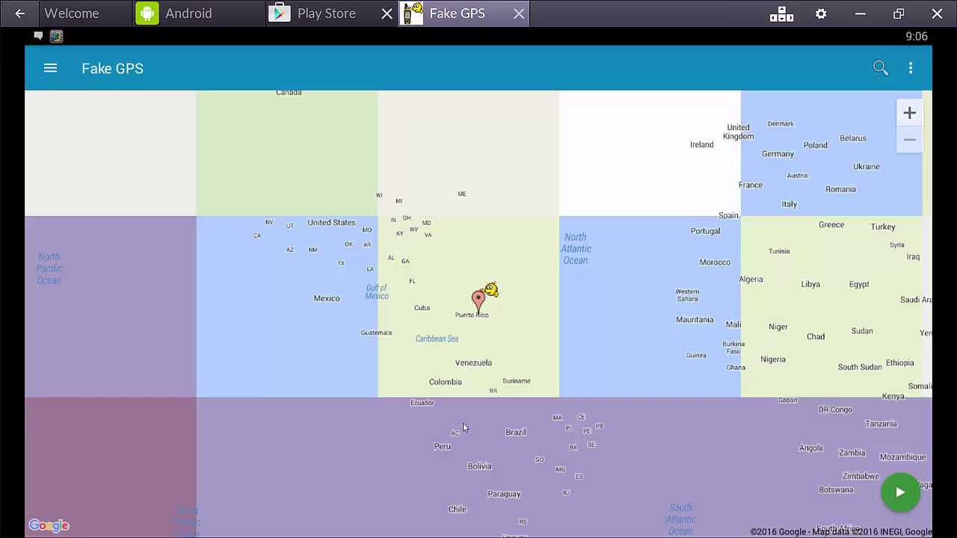
{"action": "left_click_drag", "start_coordinate": [389, 284], "coordinate": [463, 382]}
{"action": "left_click_drag", "start_coordinate": [336, 314], "coordinate": [393, 235]}
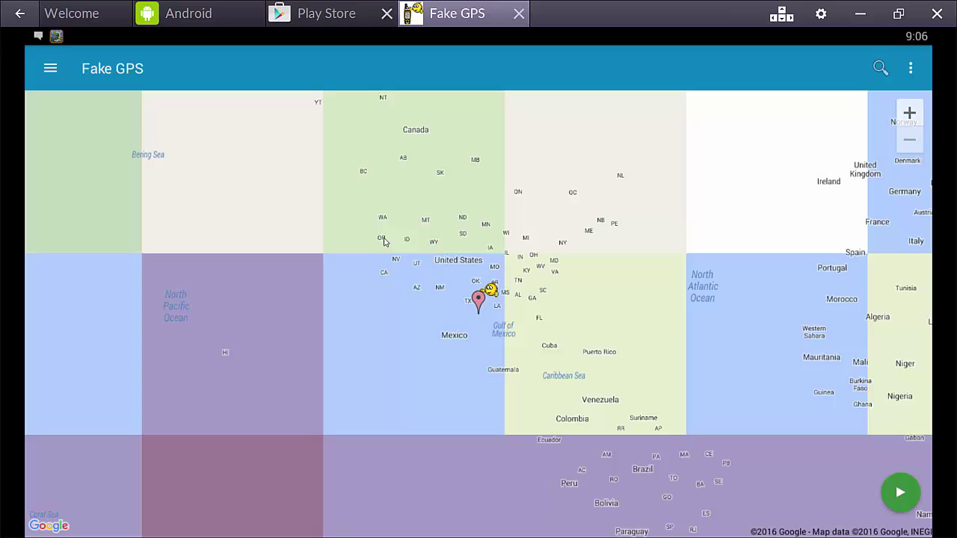
{"action": "scroll", "coordinate": [381, 238], "scroll_direction": "up", "scroll_amount": 1}
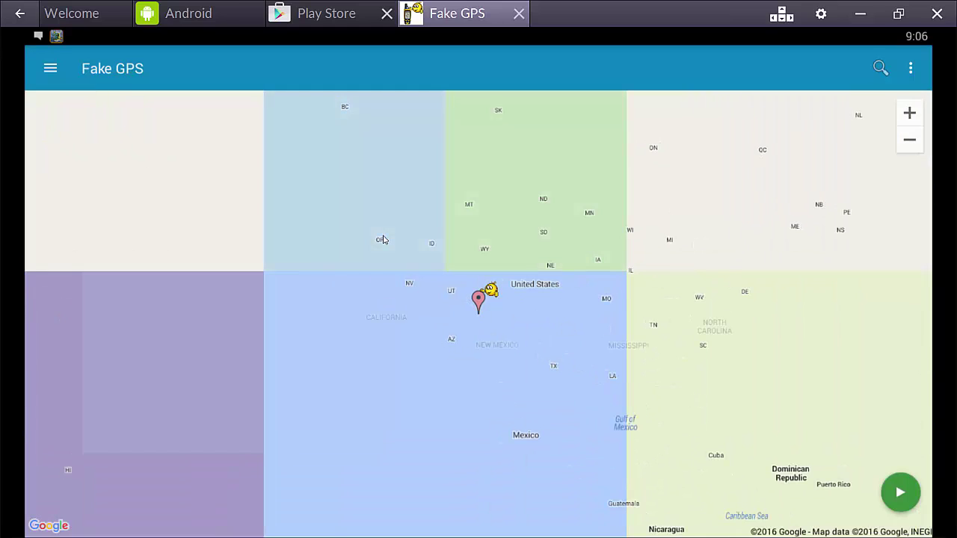
{"action": "scroll", "coordinate": [382, 239], "scroll_direction": "up", "scroll_amount": 1}
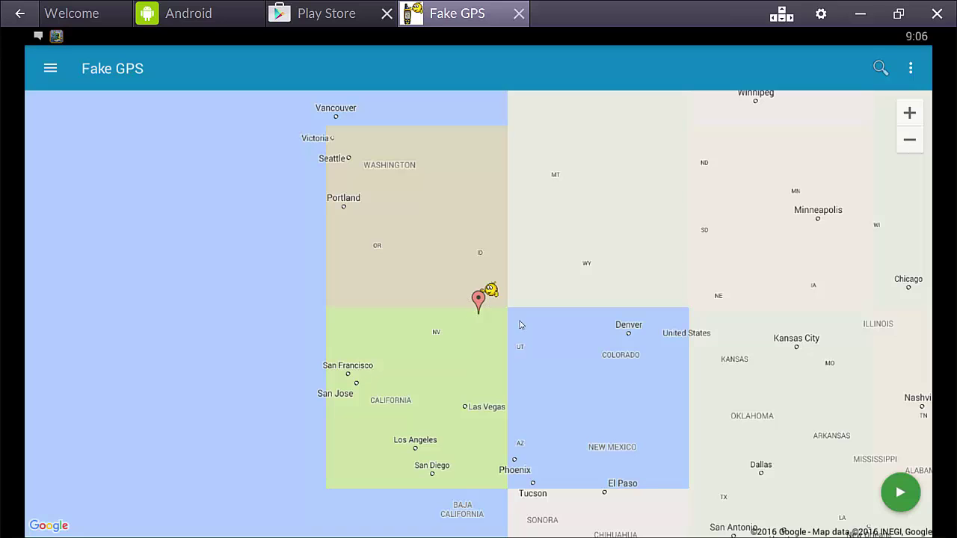
{"action": "mouse_move", "coordinate": [463, 295]}
{"action": "left_mouse_down"}
{"action": "mouse_move", "coordinate": [589, 388]}
{"action": "mouse_move", "coordinate": [630, 388]}
{"action": "mouse_move", "coordinate": [624, 395]}
{"action": "left_mouse_up"}
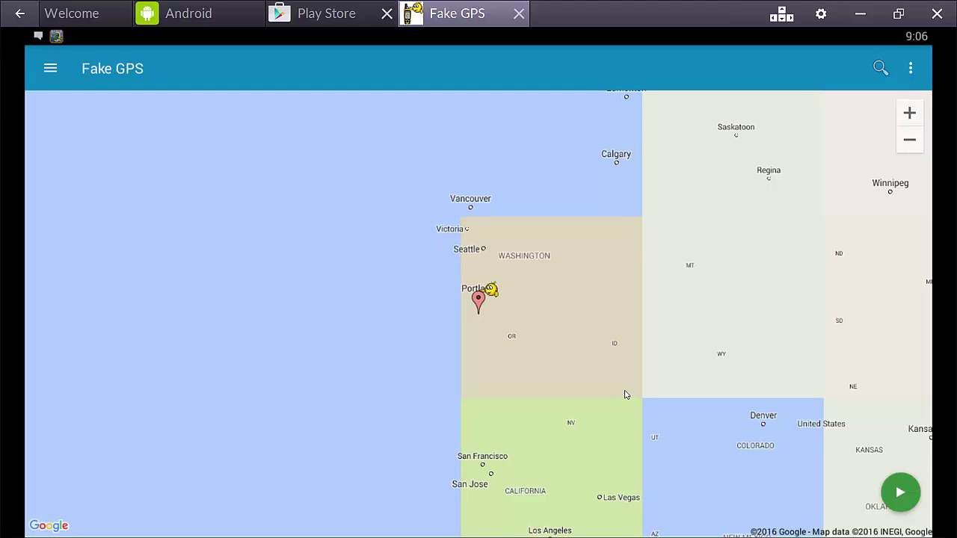
{"action": "left_click", "coordinate": [900, 493]}
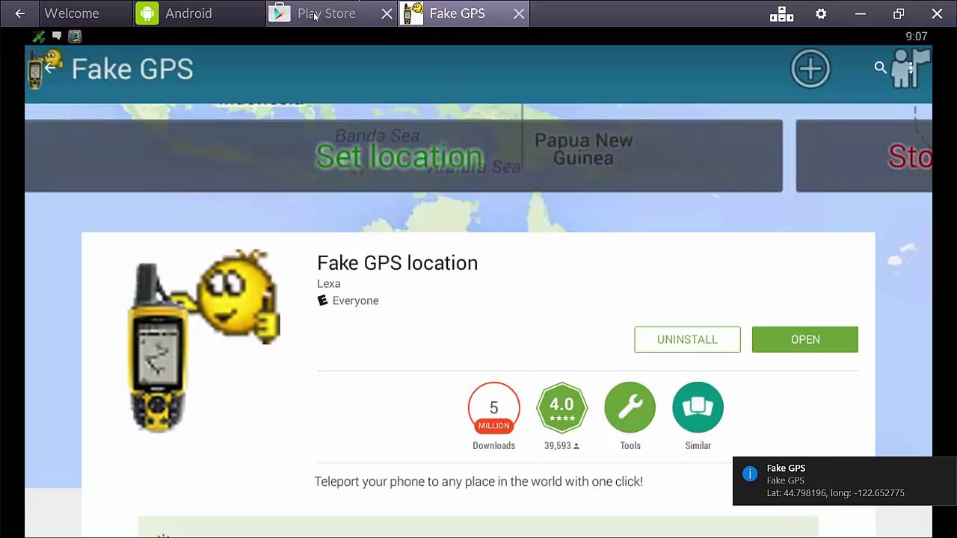
{"action": "left_click", "coordinate": [518, 15]}
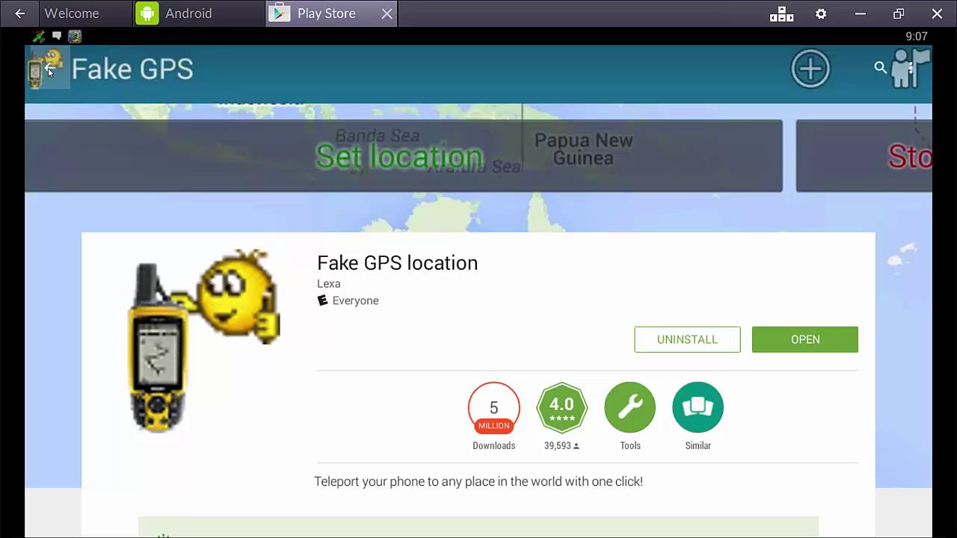
Return to the Play Store results and search for "tinder" instead
{"action": "left_click", "coordinate": [48, 68]}
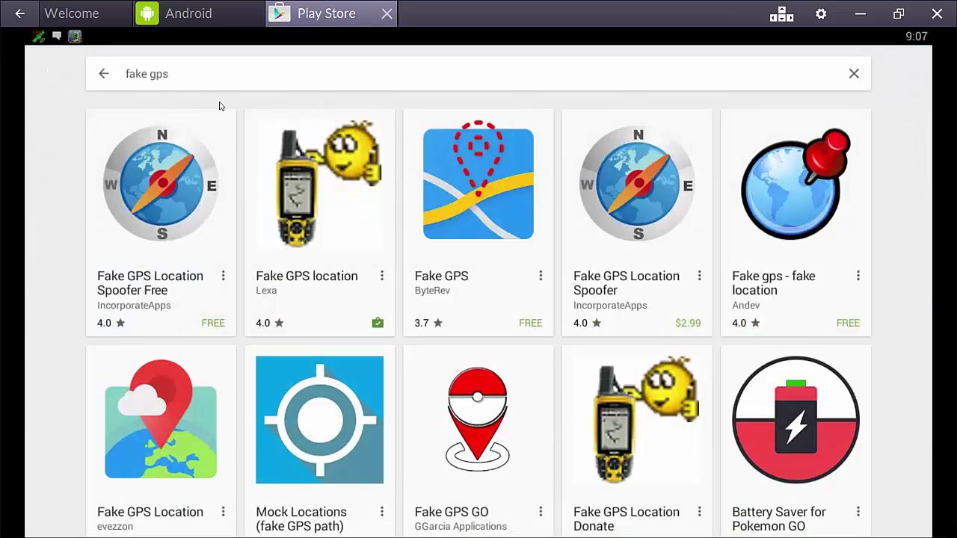
{"action": "left_click", "coordinate": [180, 74]}
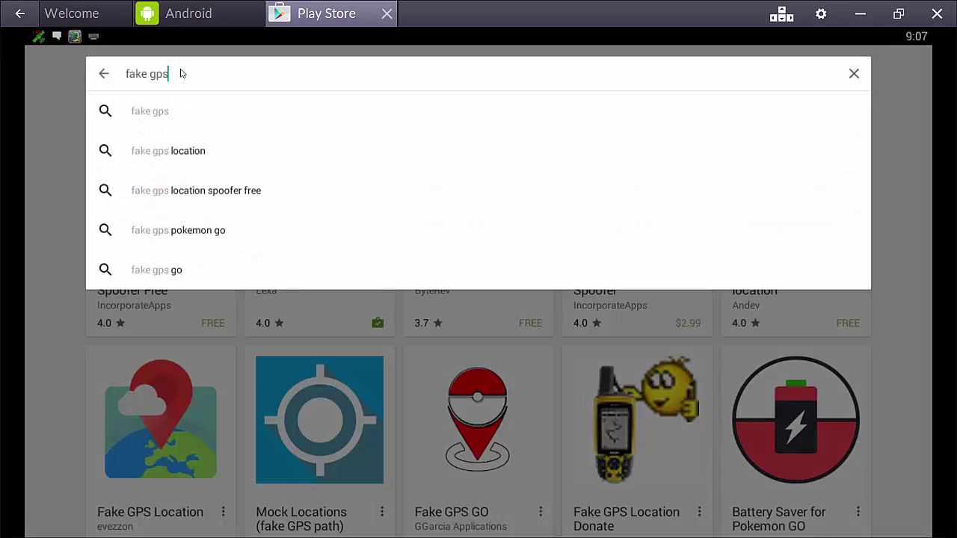
{"action": "key", "text": "BackSpace"}
{"action": "key", "text": "BackSpace"}
{"action": "key", "text": "BackSpace"}
{"action": "key", "text": "BackSpace"}
{"action": "key", "text": "BackSpace"}
{"action": "key", "text": "BackSpace"}
{"action": "key", "text": "BackSpace"}
{"action": "key", "text": "BackSpace"}
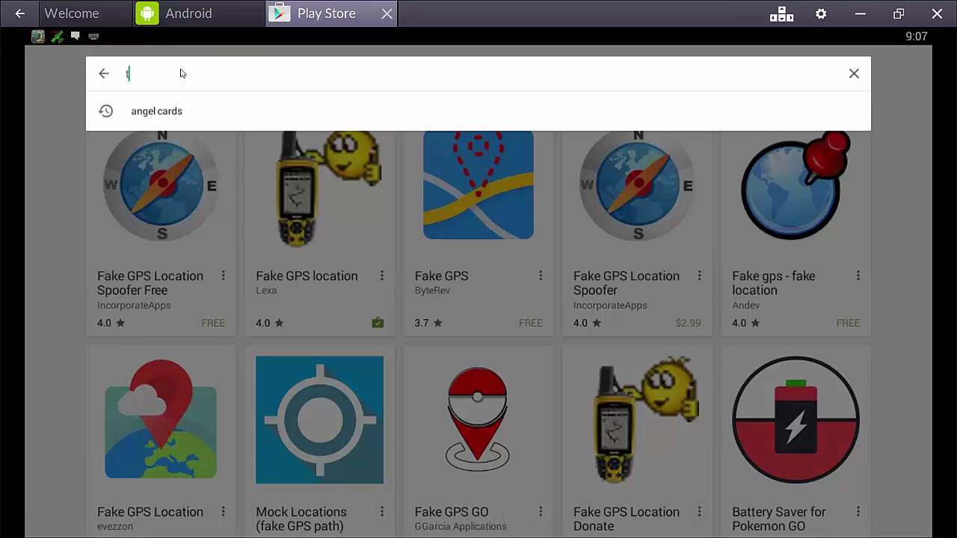
{"action": "type", "text": "tinder"}
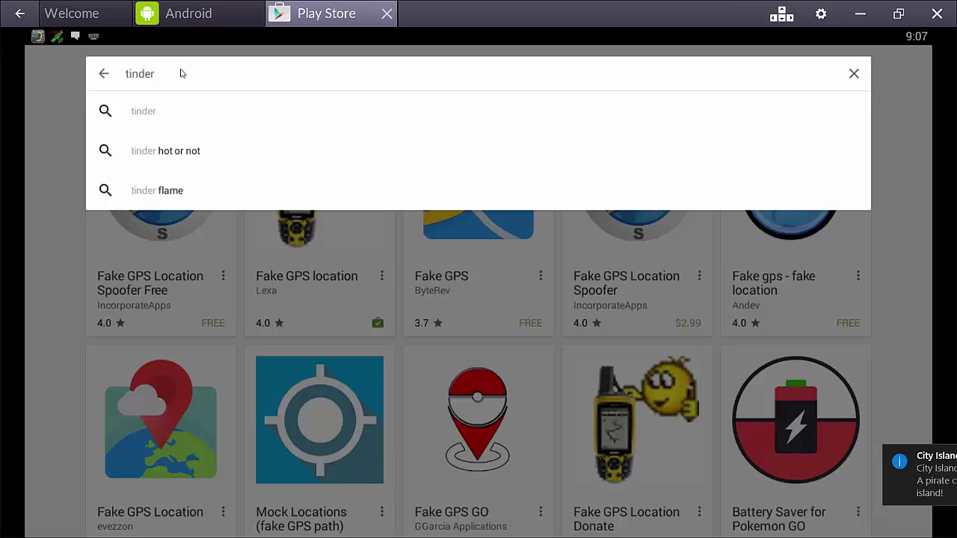
{"action": "key", "text": "Return"}
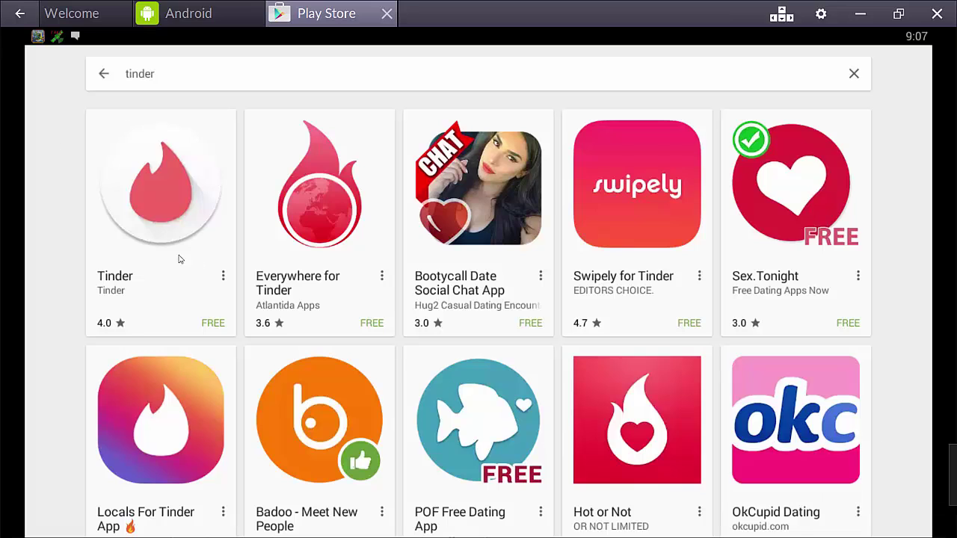
Install the Tinder app by Tinder, accepting its access permissions, and clear all Android notifications
{"action": "left_click", "coordinate": [177, 205]}
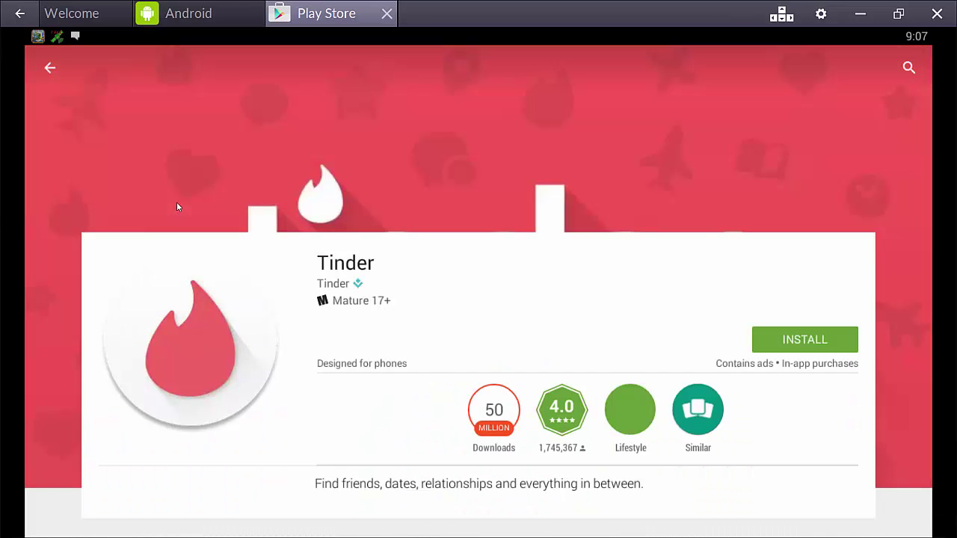
{"action": "left_click", "coordinate": [825, 349]}
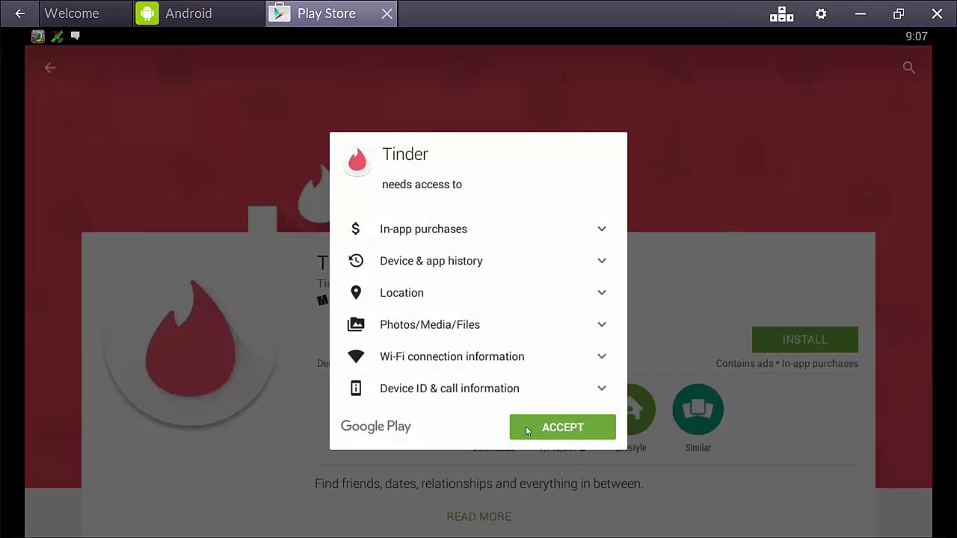
{"action": "left_click", "coordinate": [527, 429]}
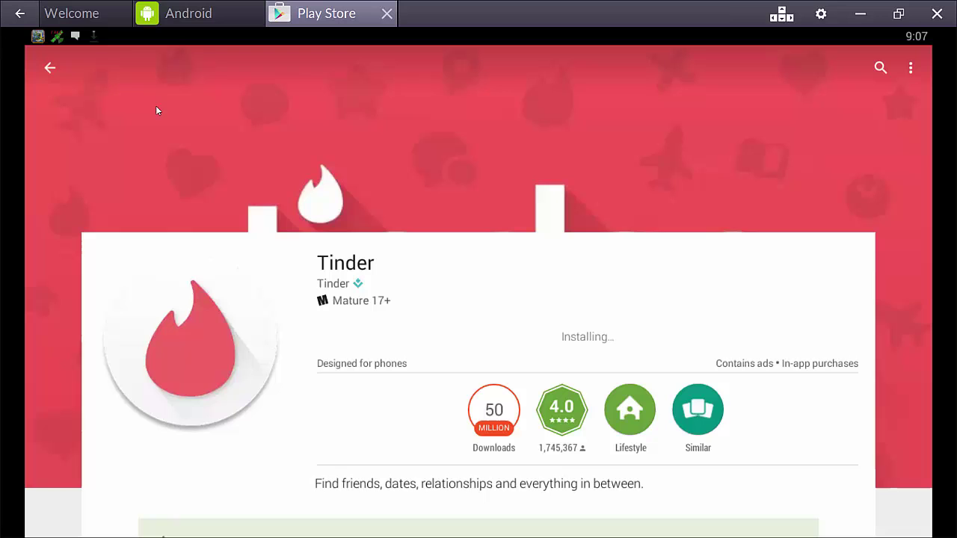
{"action": "left_click_drag", "start_coordinate": [76, 38], "coordinate": [145, 265]}
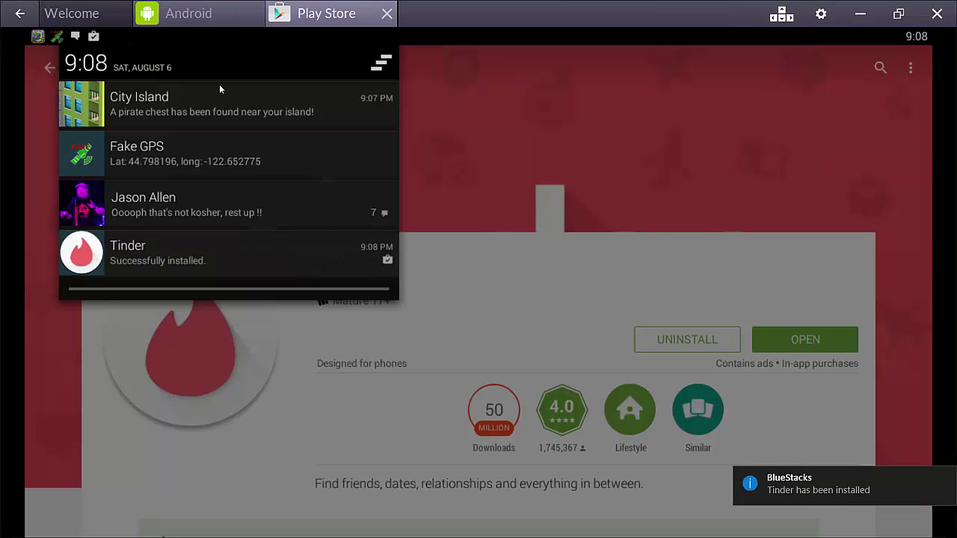
{"action": "left_click", "coordinate": [388, 64]}
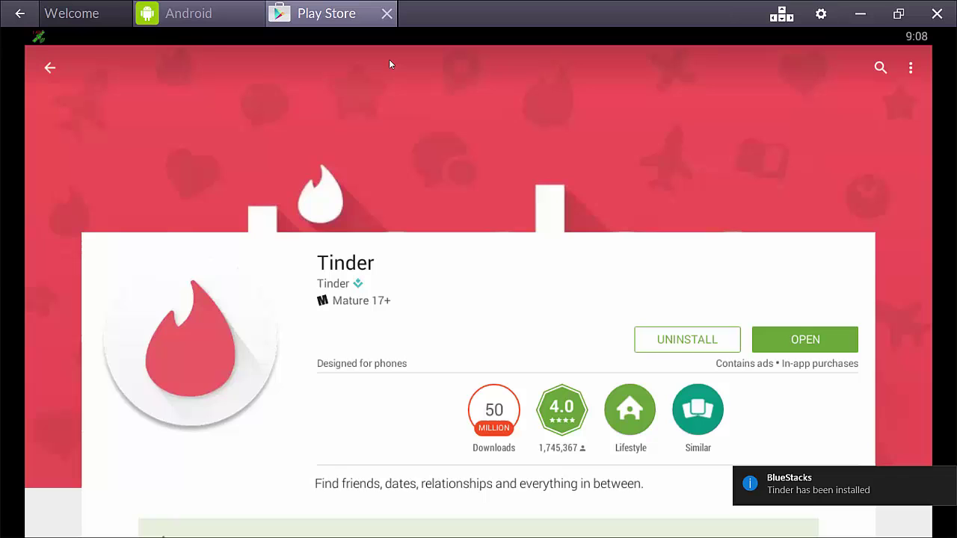
Close the Play Store and launch Tinder from the full list of installed apps
{"action": "left_click", "coordinate": [386, 14]}
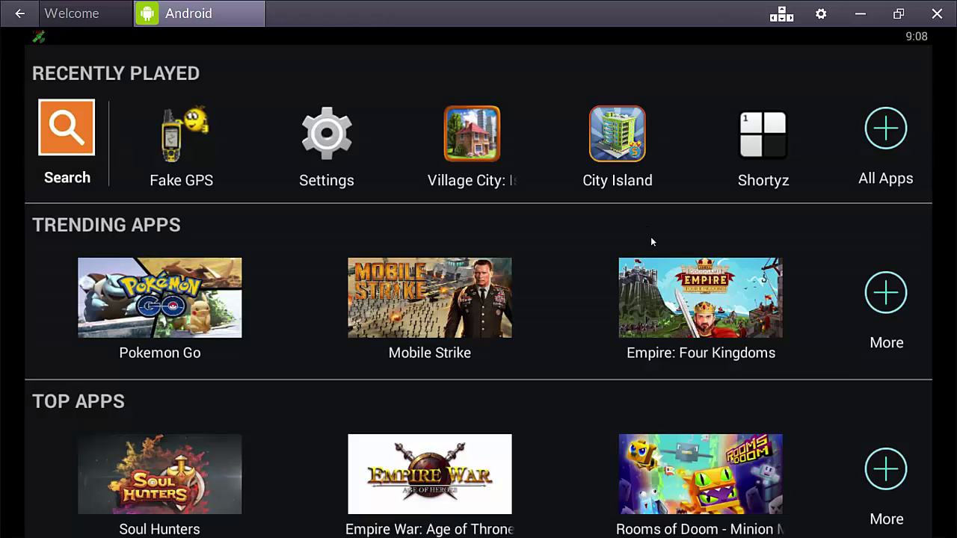
{"action": "left_click", "coordinate": [885, 131]}
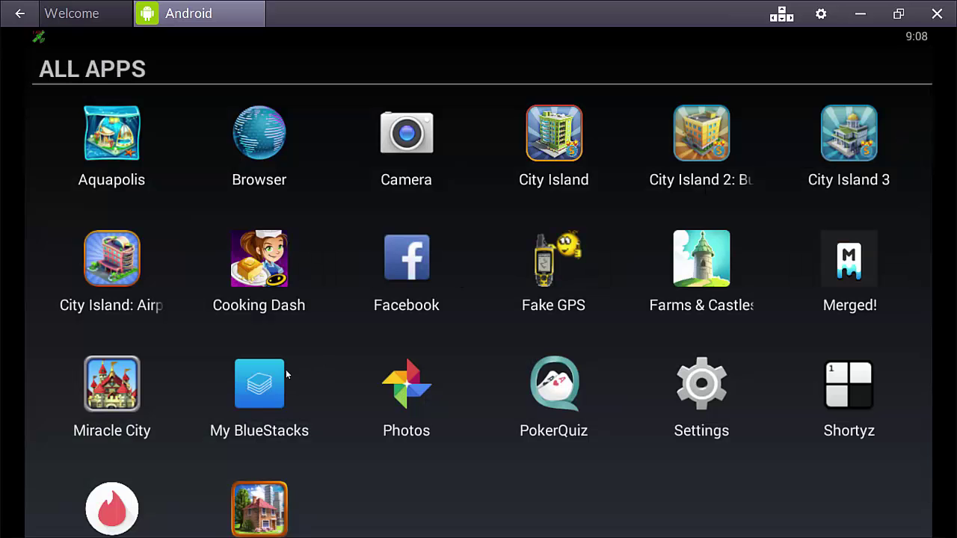
{"action": "scroll", "coordinate": [670, 498], "scroll_direction": "down", "scroll_amount": 1}
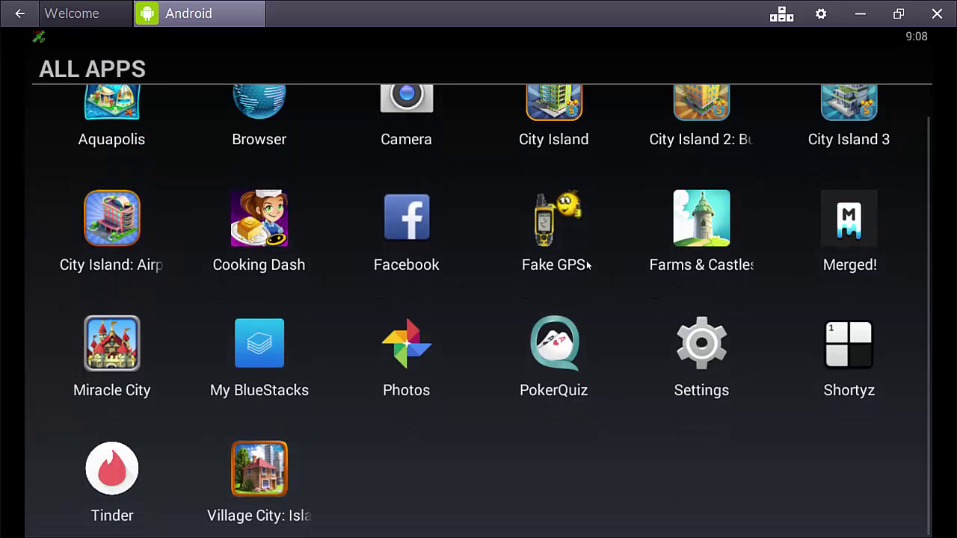
{"action": "left_click", "coordinate": [112, 478]}
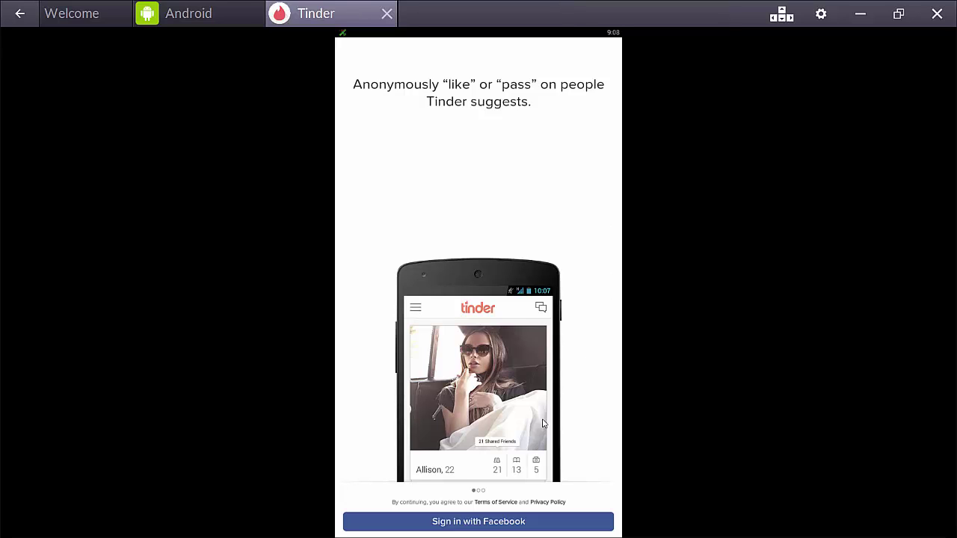
Sign in to Tinder with Facebook and dismiss the Tinder Social offer without unlocking it
{"action": "left_click", "coordinate": [478, 522]}
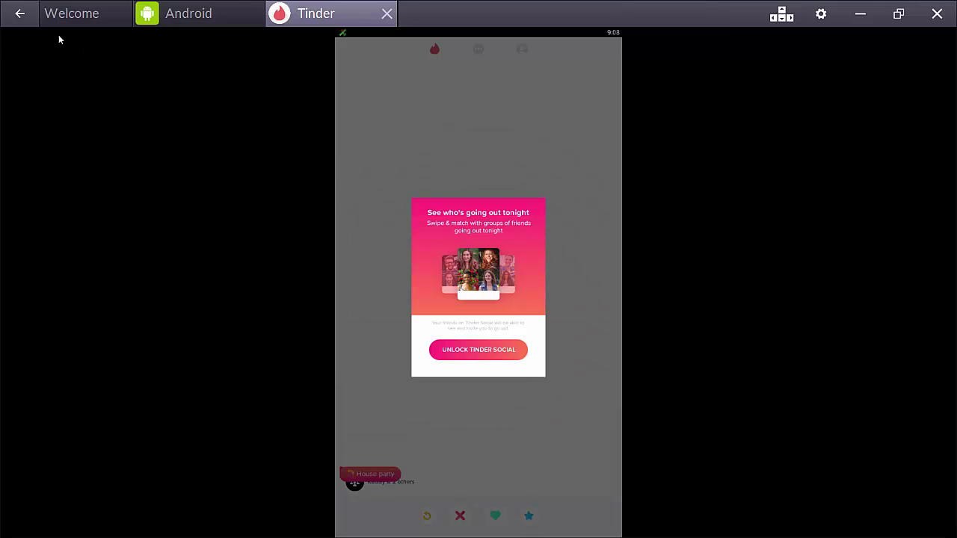
{"action": "left_click", "coordinate": [18, 15]}
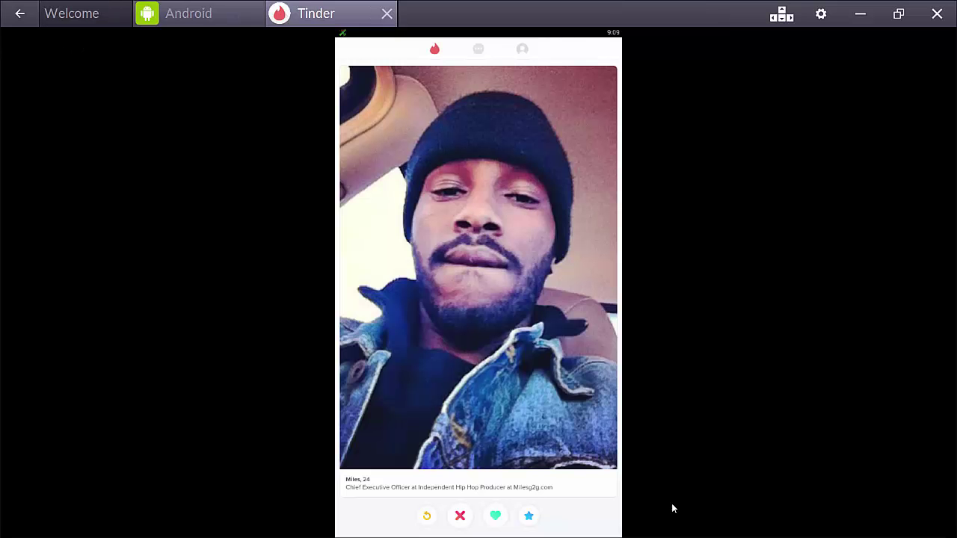
Reject the first suggested profile, like the second and reject the third, confirming each choice
{"action": "left_click", "coordinate": [460, 516]}
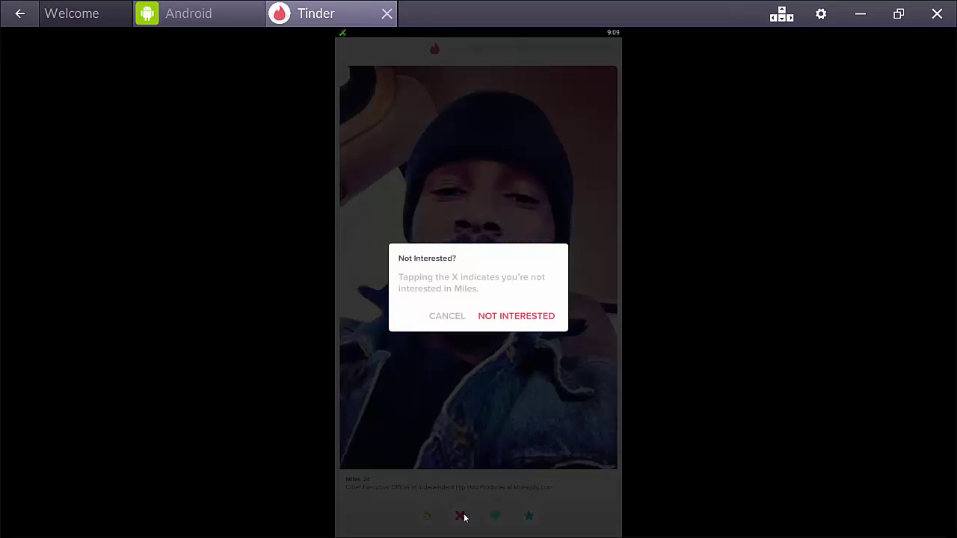
{"action": "left_click", "coordinate": [525, 318]}
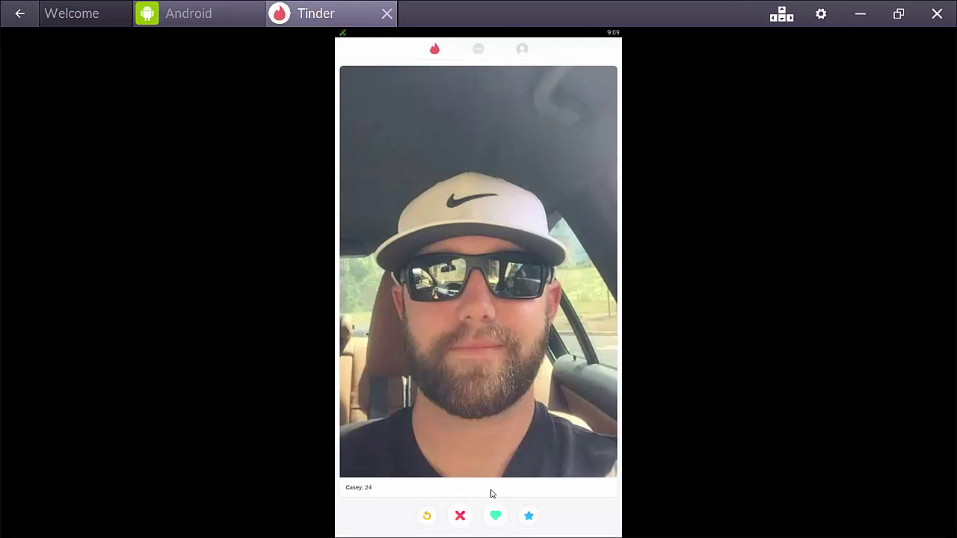
{"action": "left_click", "coordinate": [495, 516]}
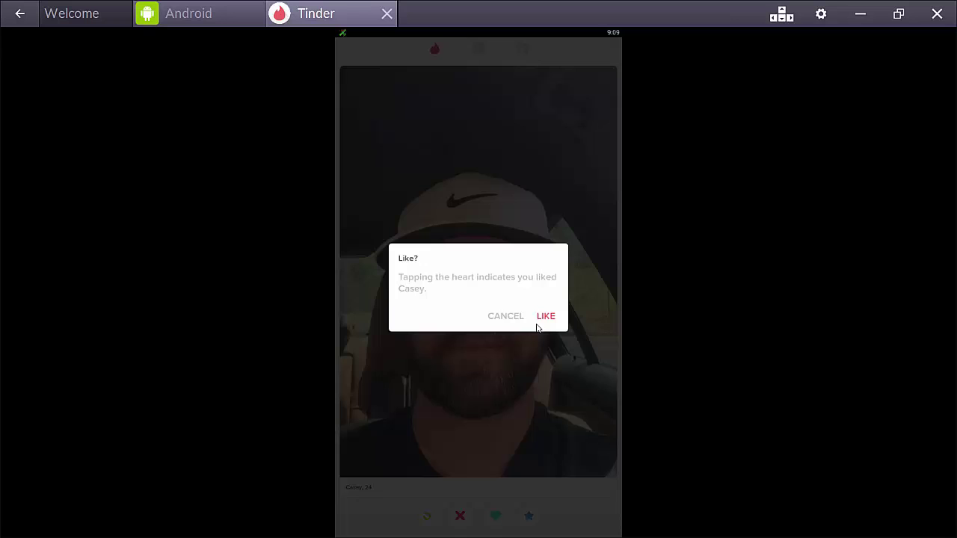
{"action": "left_click", "coordinate": [546, 316]}
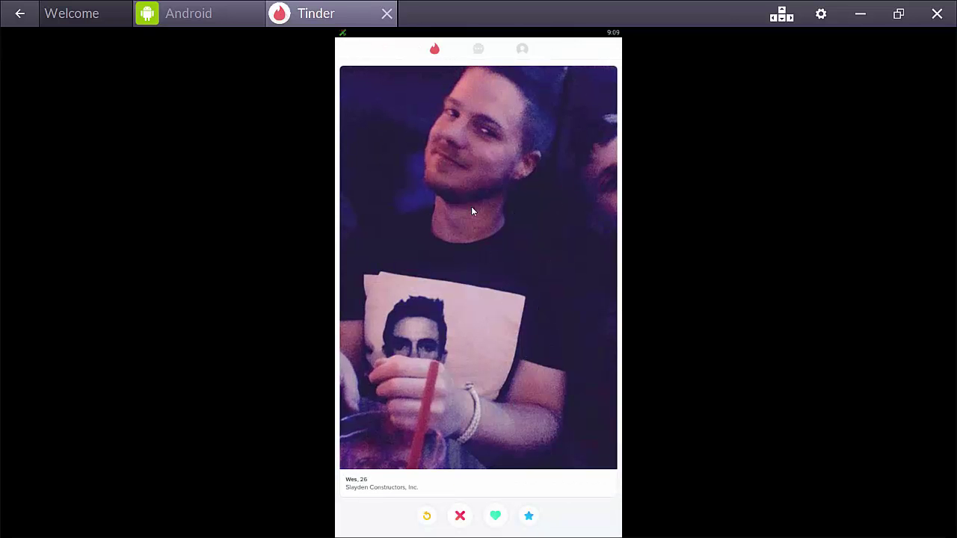
{"action": "left_click_drag", "start_coordinate": [493, 189], "coordinate": [105, 205]}
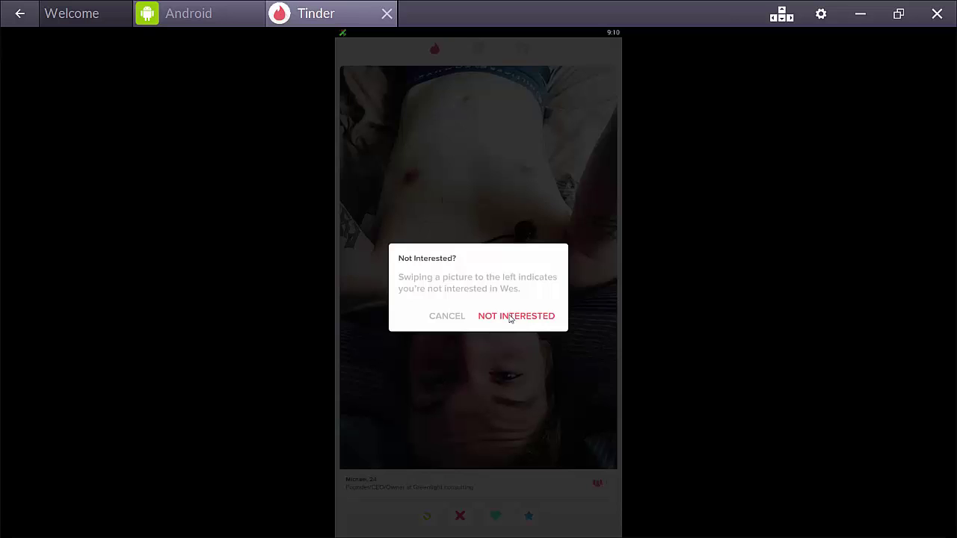
{"action": "left_click", "coordinate": [511, 316]}
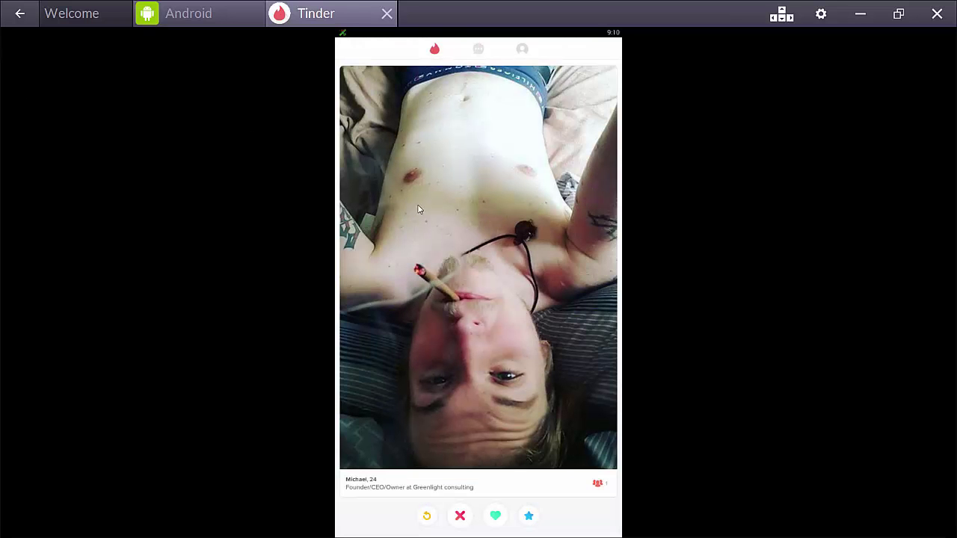
Open the details of the Greenlight consulting profile, look at its second photo and return to the suggestions
{"action": "left_click_drag", "start_coordinate": [419, 209], "coordinate": [88, 217]}
{"action": "left_click", "coordinate": [569, 283]}
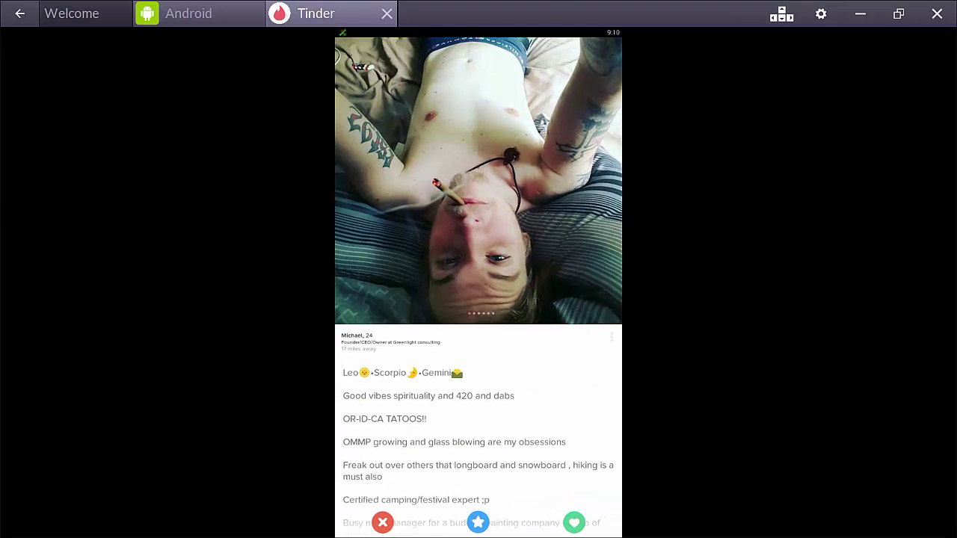
{"action": "left_click", "coordinate": [478, 234]}
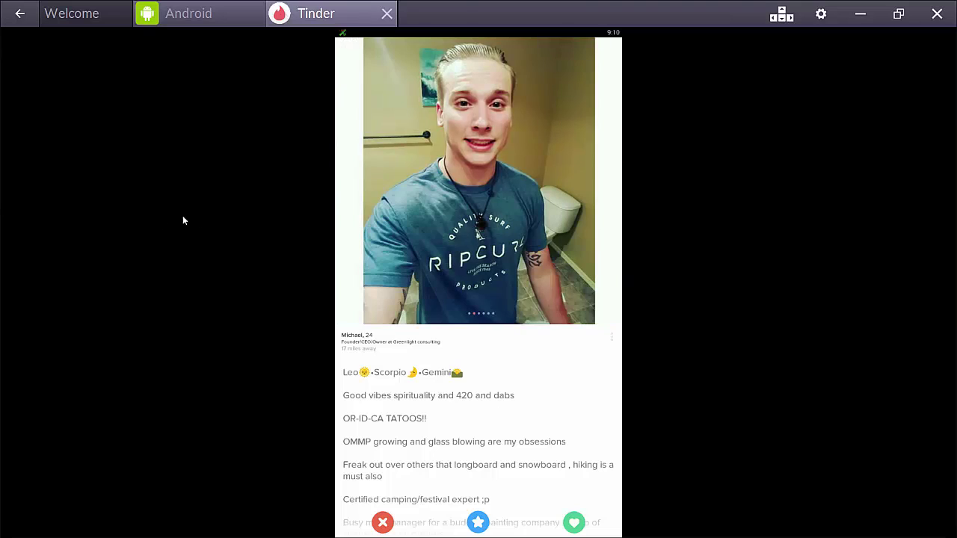
{"action": "left_click", "coordinate": [21, 15]}
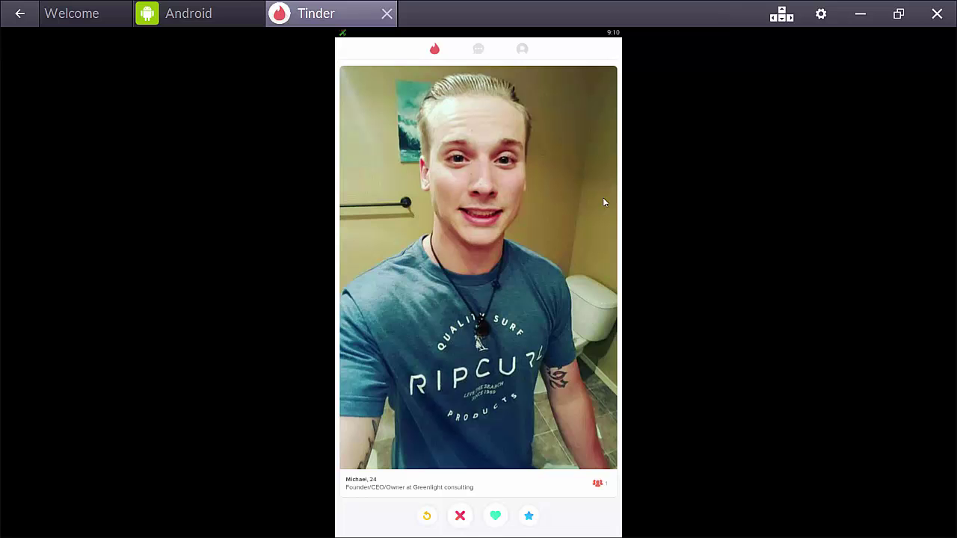
Like the profile just viewed, reject the next five, like the one with the bulldog and reject the one after it
{"action": "left_click_drag", "start_coordinate": [523, 299], "coordinate": [650, 384]}
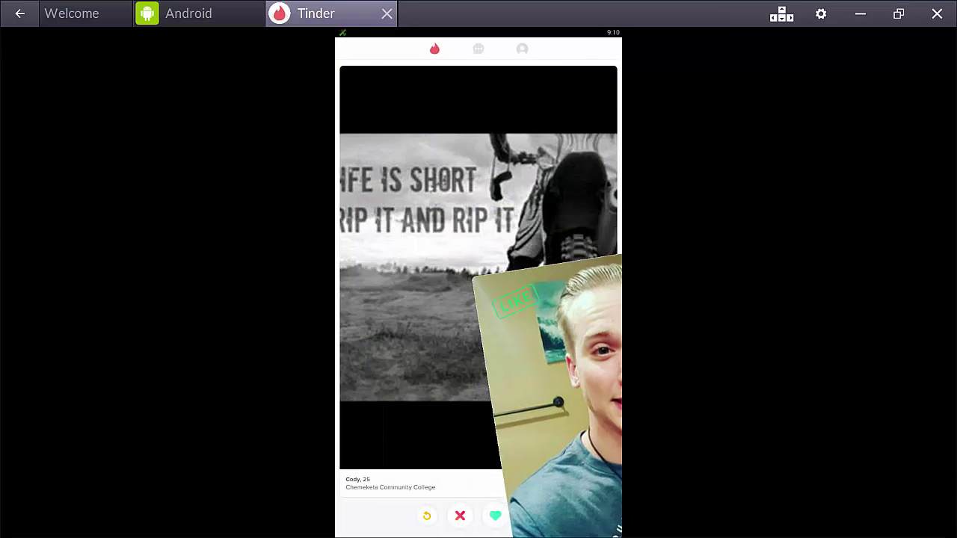
{"action": "left_click", "coordinate": [544, 315]}
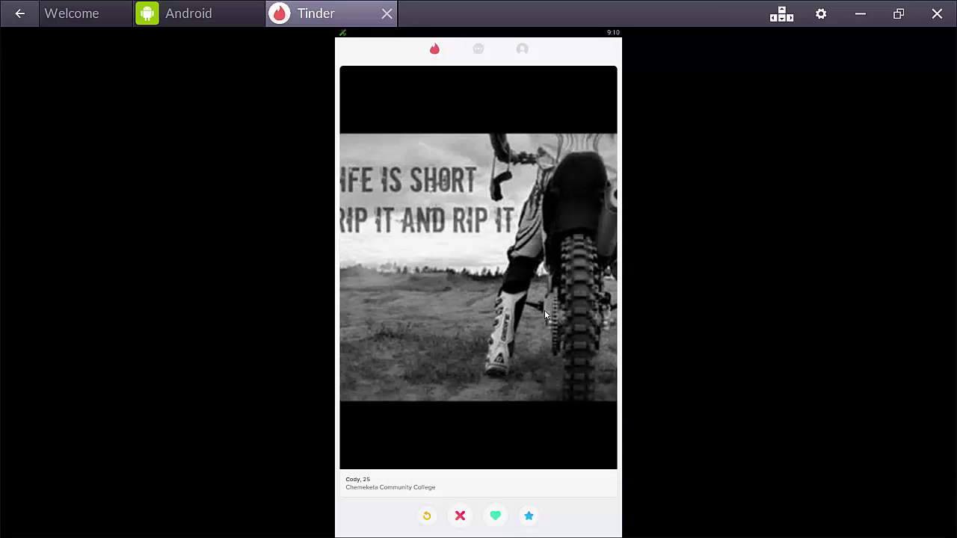
{"action": "left_click_drag", "start_coordinate": [498, 223], "coordinate": [8, 299]}
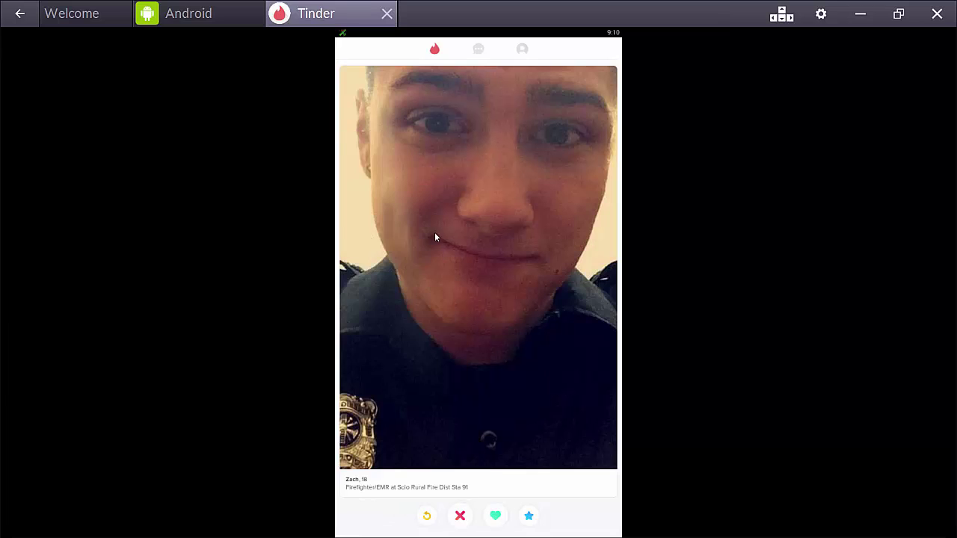
{"action": "left_click_drag", "start_coordinate": [436, 239], "coordinate": [207, 229]}
{"action": "left_click_drag", "start_coordinate": [508, 231], "coordinate": [271, 246]}
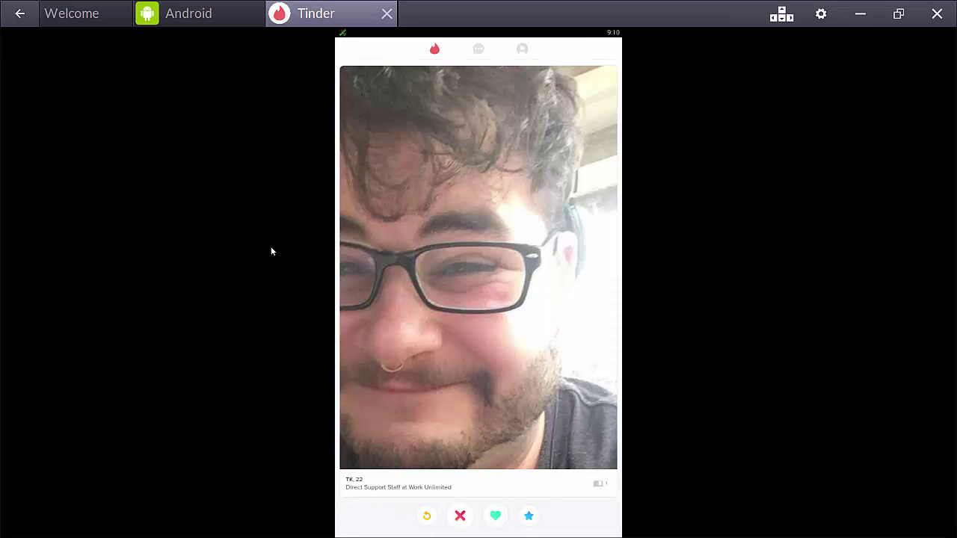
{"action": "left_click_drag", "start_coordinate": [516, 218], "coordinate": [228, 165]}
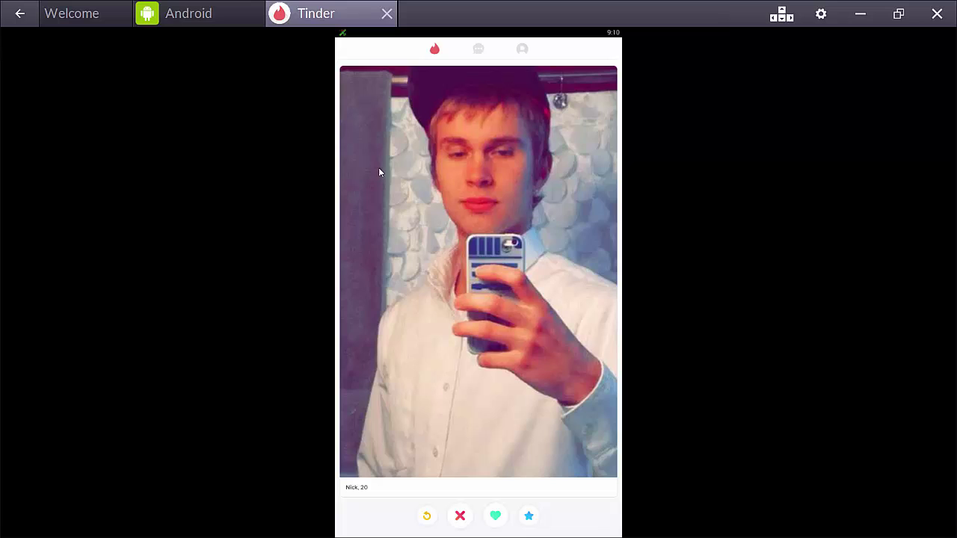
{"action": "left_click_drag", "start_coordinate": [433, 203], "coordinate": [224, 217]}
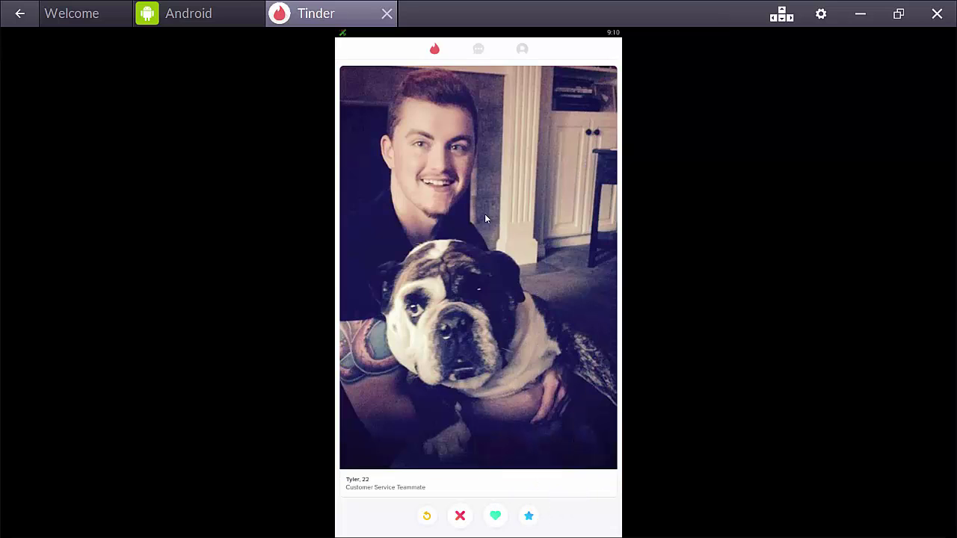
{"action": "left_click_drag", "start_coordinate": [484, 214], "coordinate": [924, 331]}
{"action": "left_click_drag", "start_coordinate": [387, 227], "coordinate": [161, 168]}
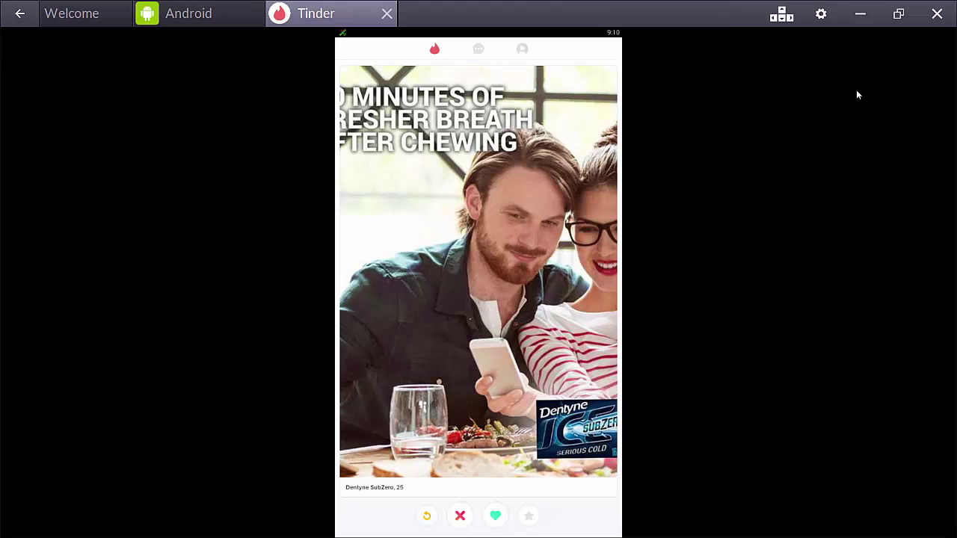
{"action": "left_click", "coordinate": [896, 16]}
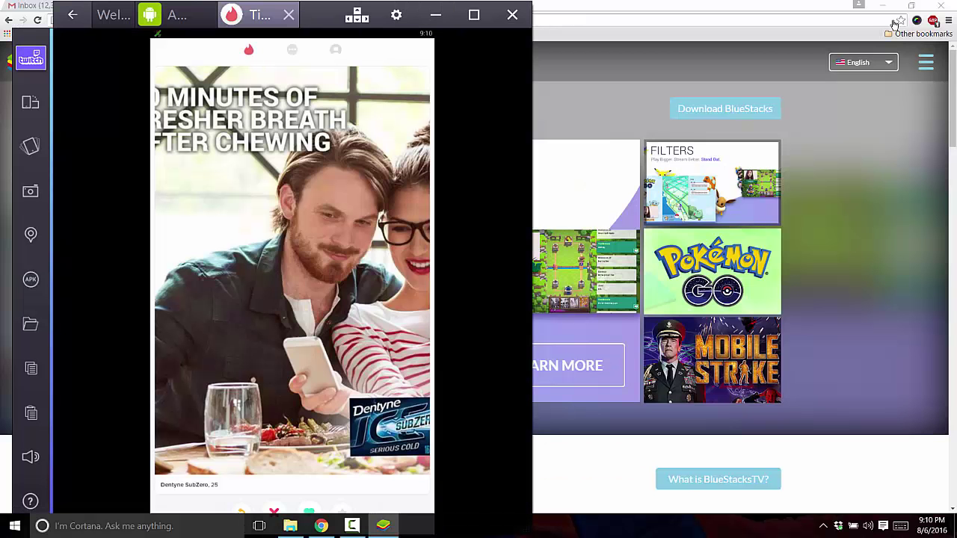
{"action": "left_click", "coordinate": [353, 527]}
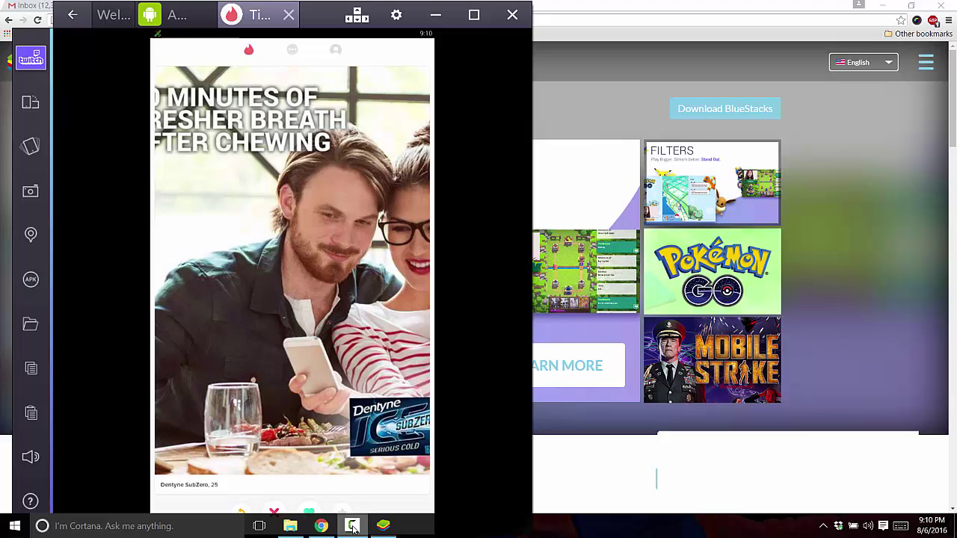